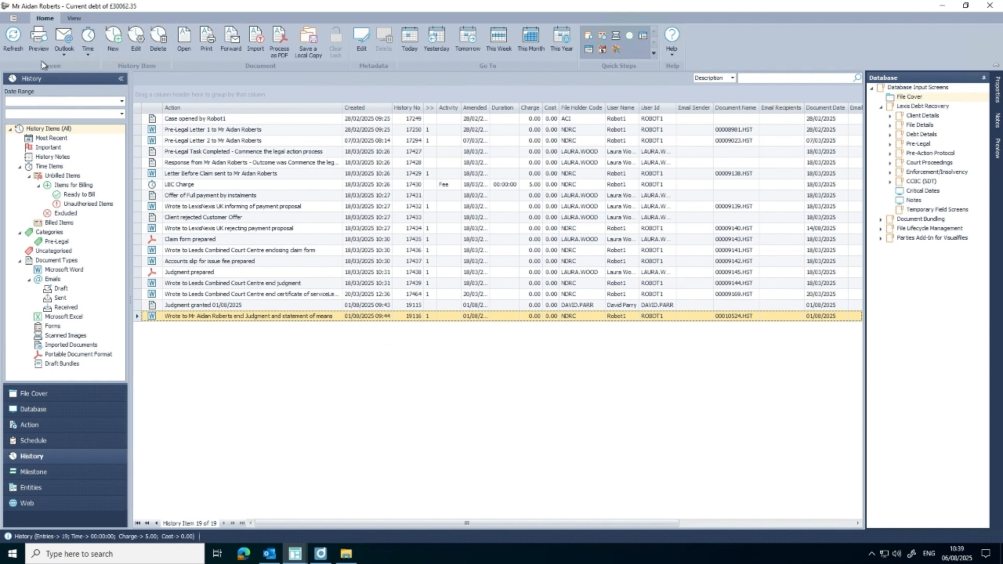
Step: Start a document bundle for this debt file with a generated cover page, accepting the court details and closing the front cover document
{"action": "left_click", "coordinate": [22, 20]}
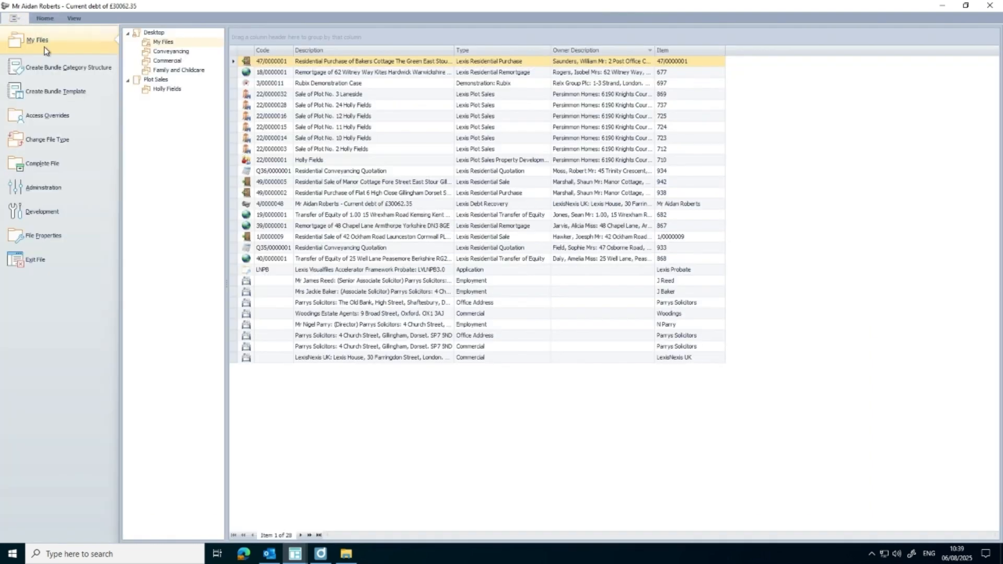
{"action": "left_click", "coordinate": [55, 92]}
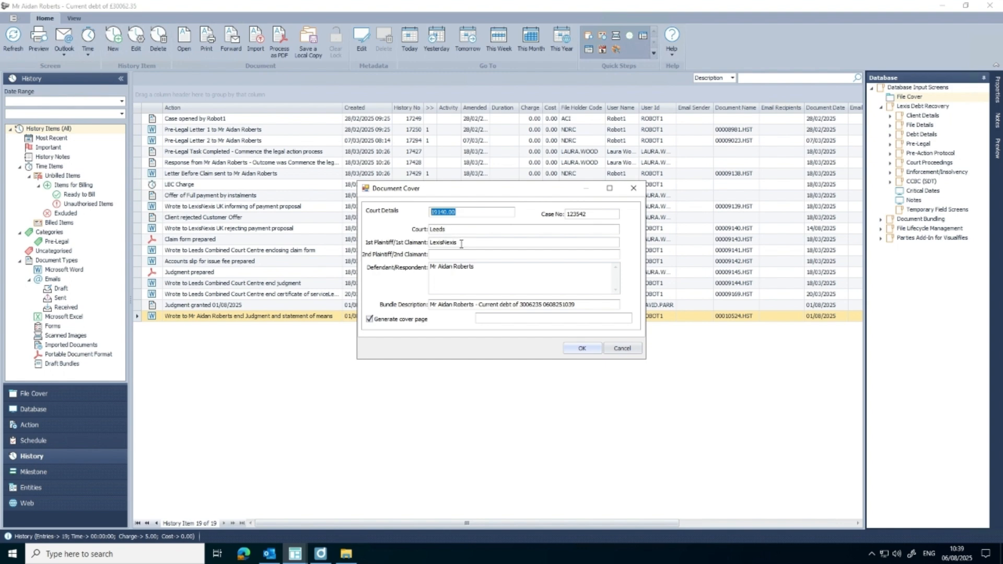
{"action": "left_click", "coordinate": [588, 351]}
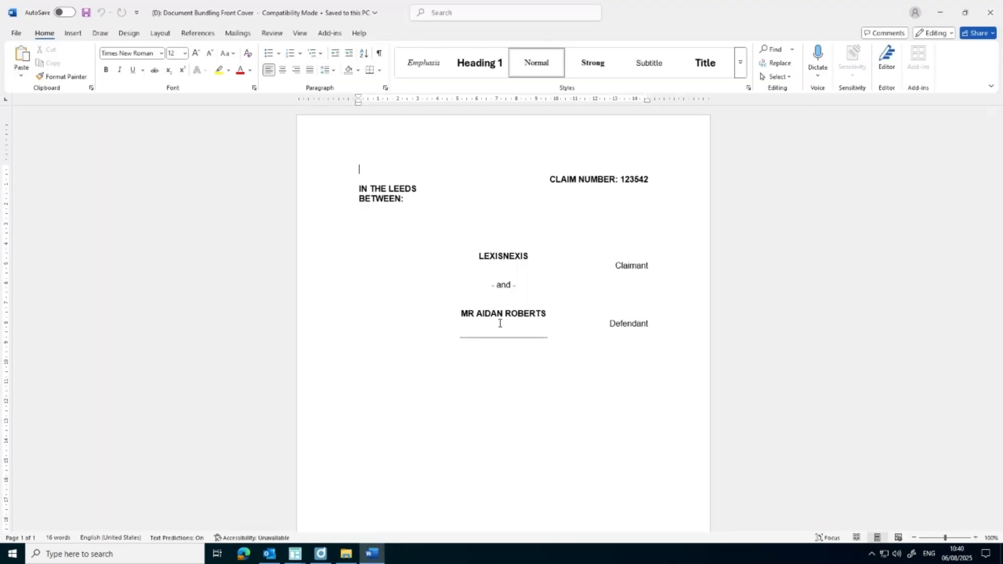
{"action": "left_click", "coordinate": [990, 13]}
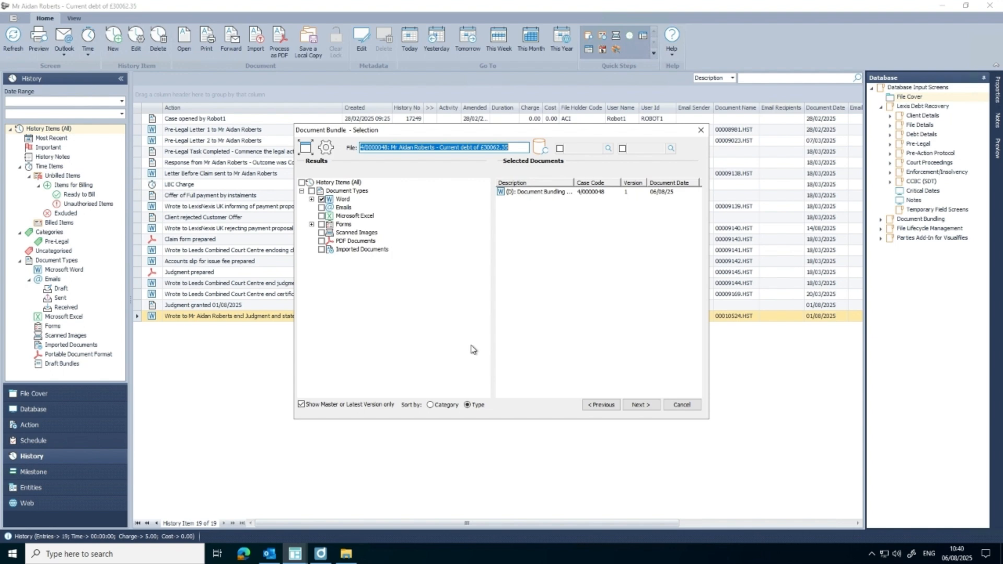
Step: Add all Word documents except the accounts slip, plus the Claim form and Judgment forms, to the bundle selection and proceed to template selection
{"action": "left_click", "coordinate": [311, 199]}
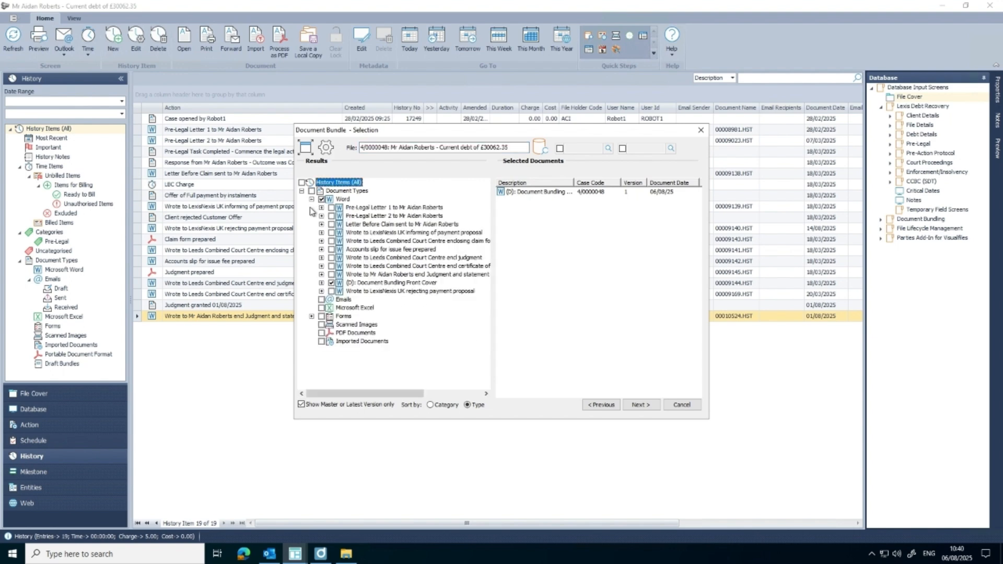
{"action": "left_click", "coordinate": [312, 317]}
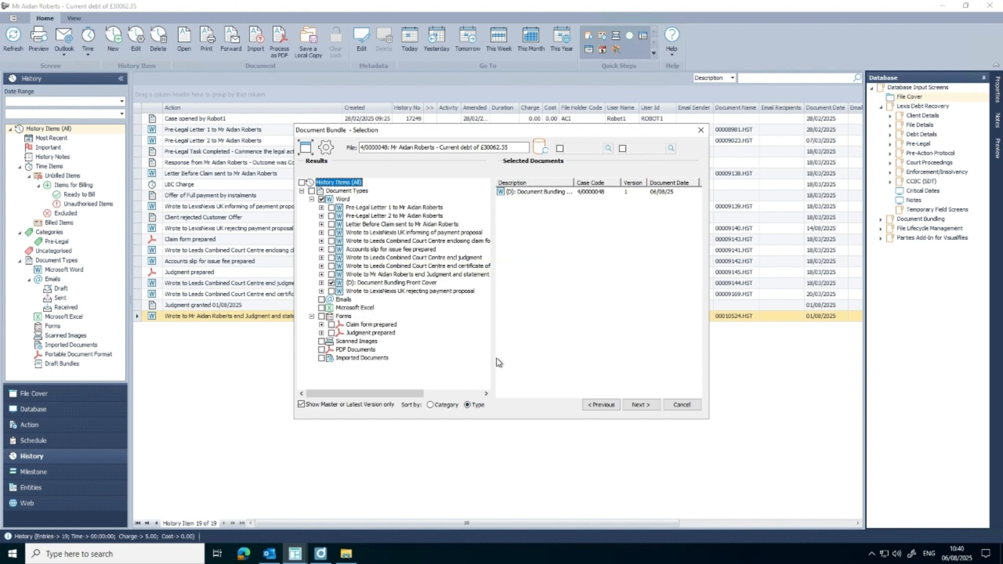
{"action": "left_click", "coordinate": [331, 208]}
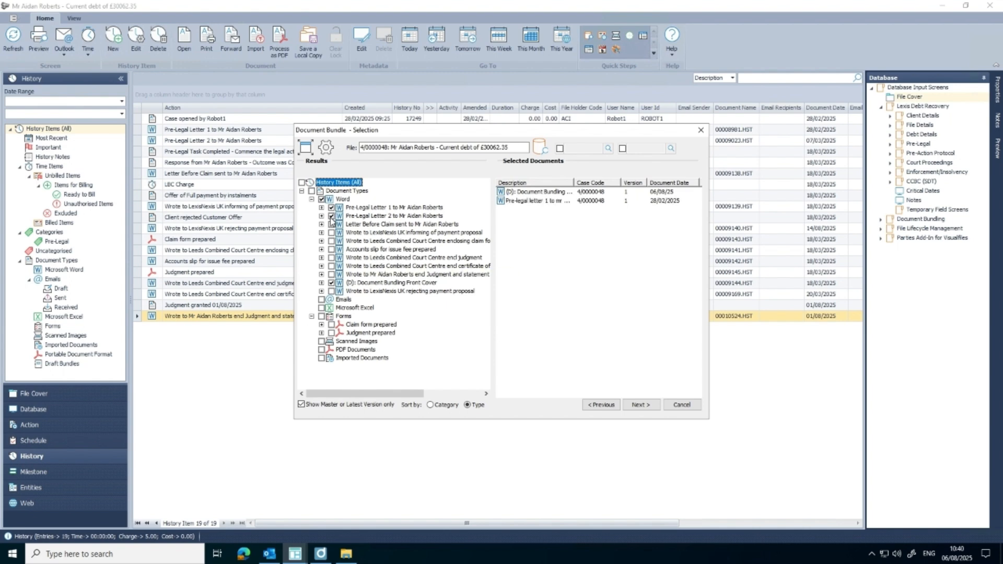
{"action": "left_click", "coordinate": [332, 224]}
{"action": "left_click", "coordinate": [331, 233]}
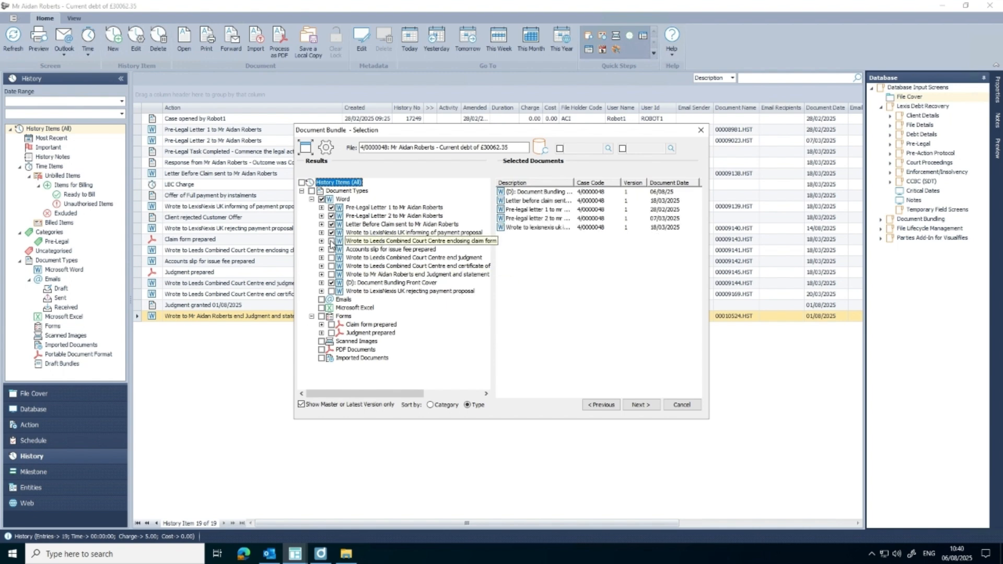
{"action": "left_click", "coordinate": [331, 240]}
{"action": "left_click", "coordinate": [331, 257]}
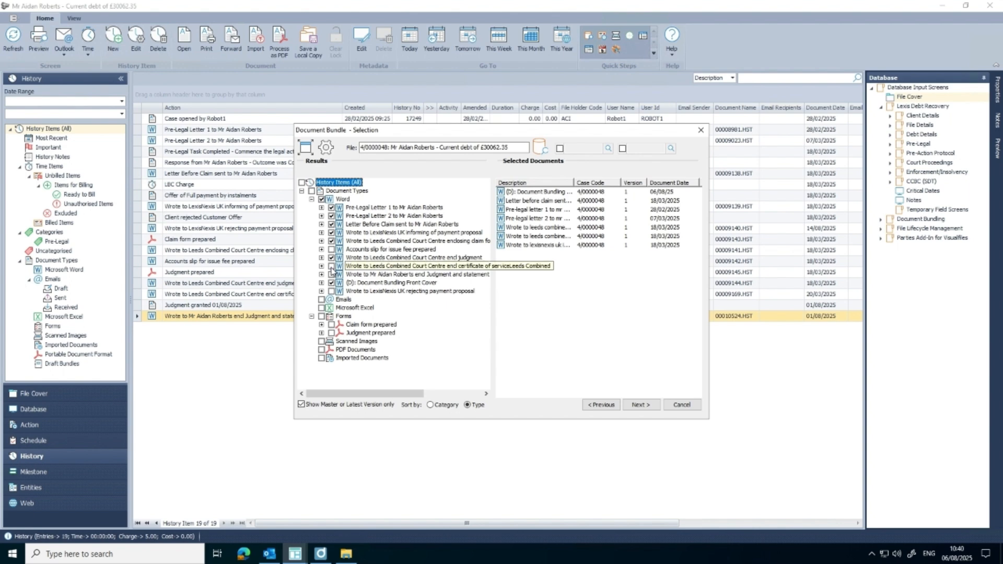
{"action": "left_click", "coordinate": [331, 267]}
{"action": "left_click", "coordinate": [332, 275]}
{"action": "left_click", "coordinate": [331, 291]}
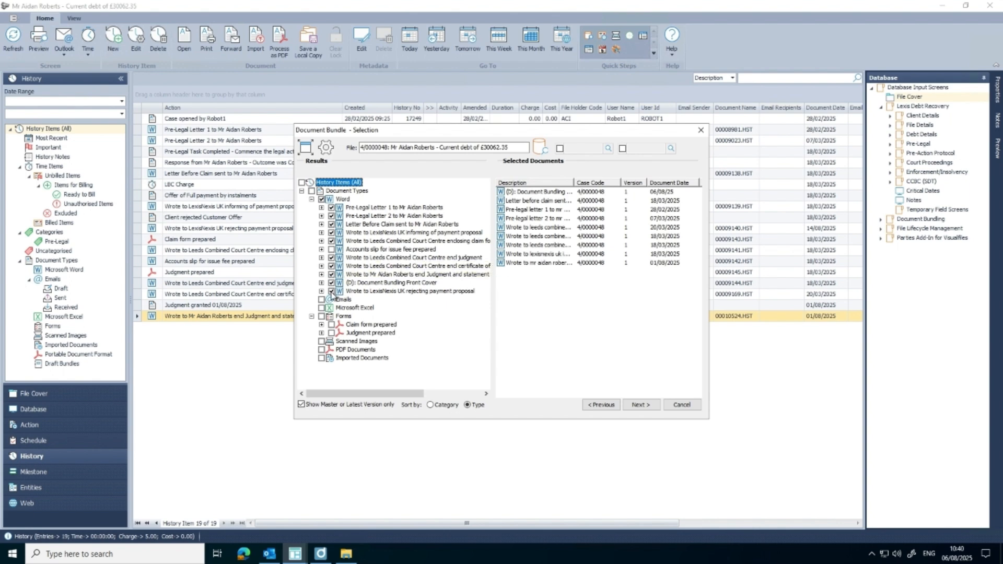
{"action": "left_click", "coordinate": [331, 333]}
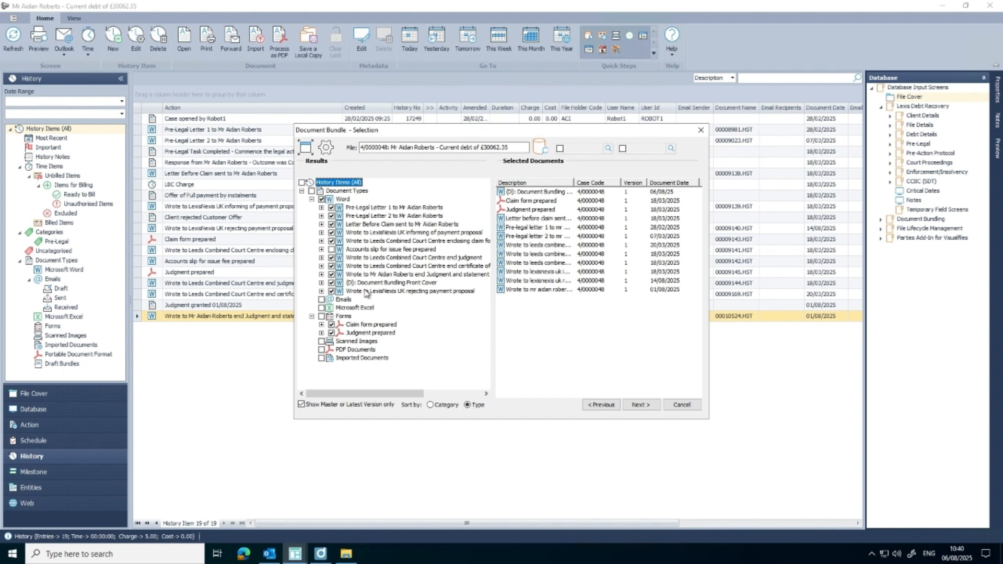
{"action": "left_click", "coordinate": [641, 405]}
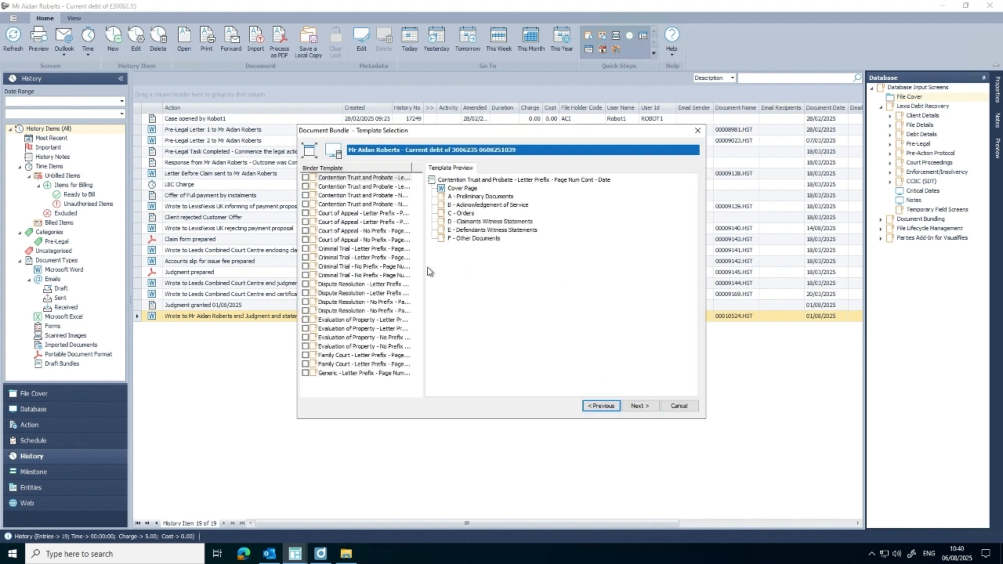
Step: Apply the binder template "Dispute Resolution - Letter Prefix - Page Num Cont - No Date" and proceed to the document review
{"action": "left_click_drag", "start_coordinate": [425, 268], "coordinate": [507, 267]}
{"action": "left_click_drag", "start_coordinate": [413, 168], "coordinate": [494, 172]}
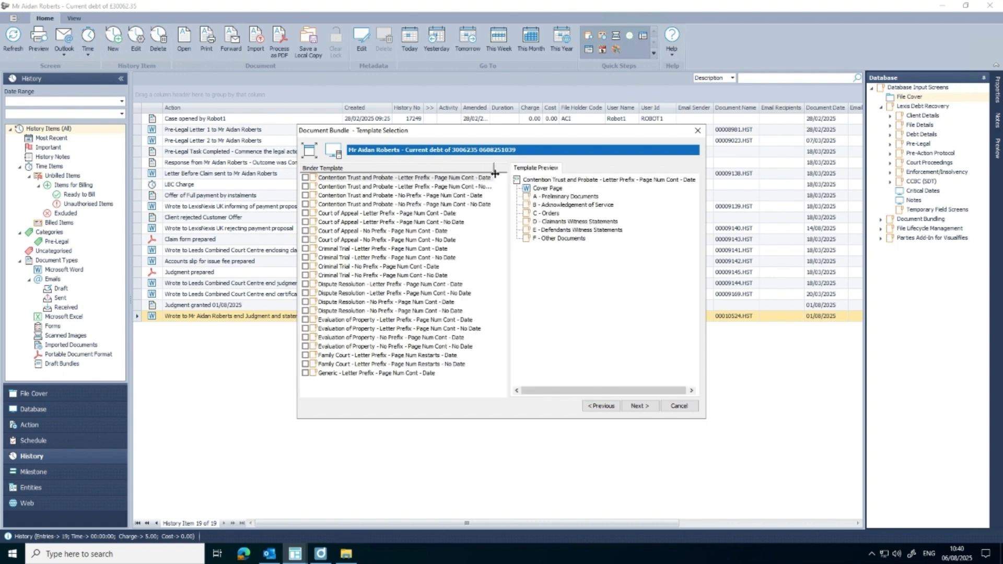
{"action": "left_click", "coordinate": [490, 178]}
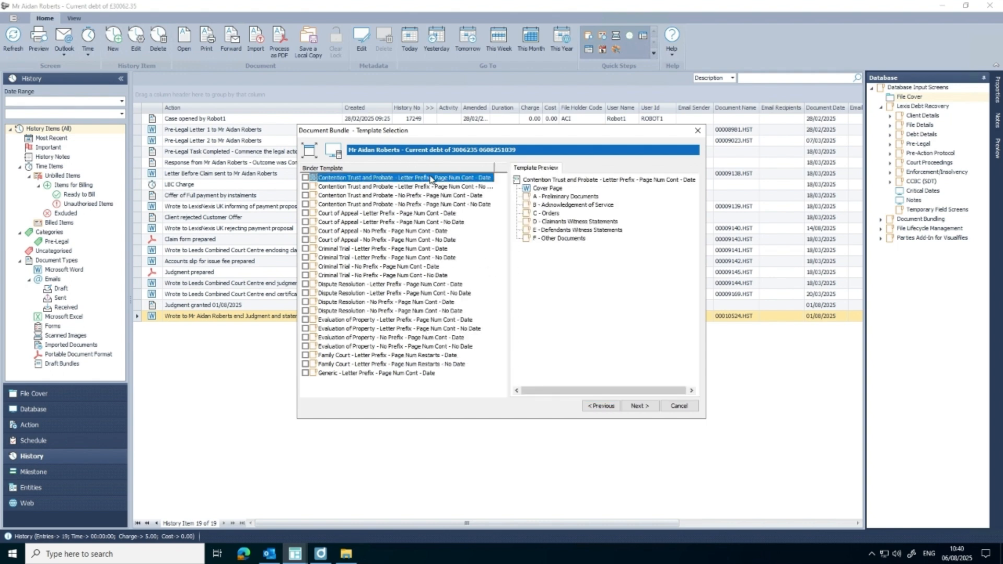
{"action": "left_click", "coordinate": [306, 294]}
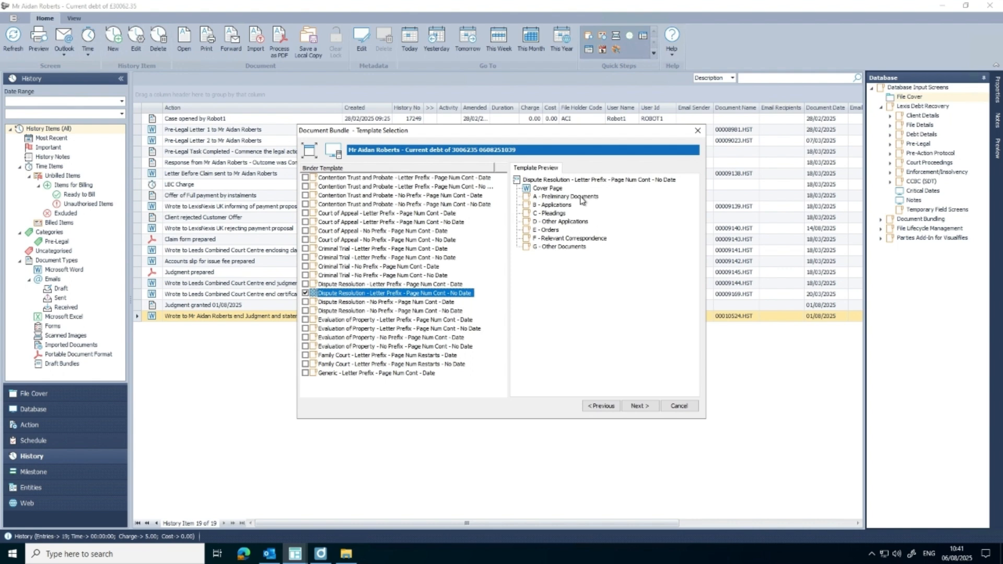
{"action": "left_click", "coordinate": [647, 412]}
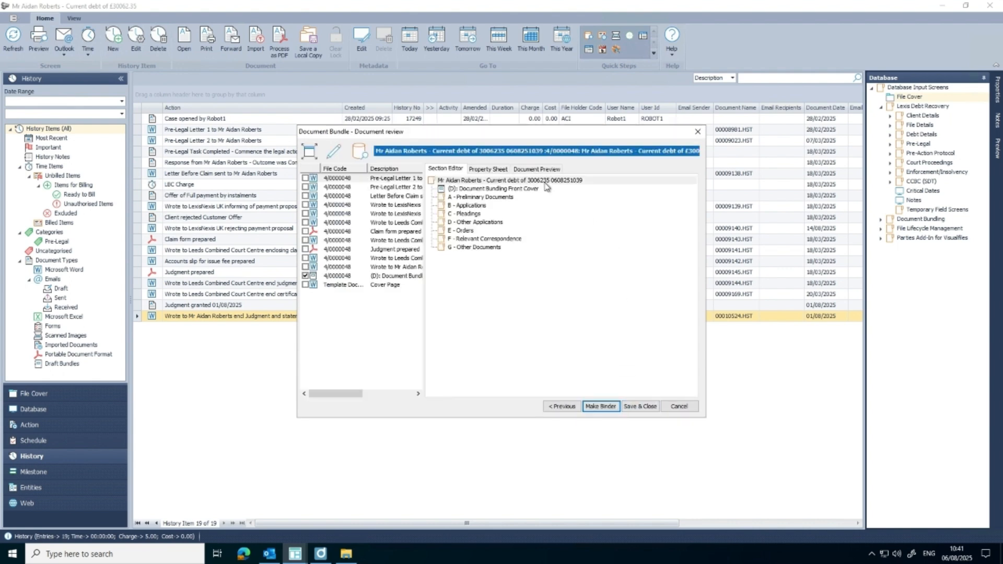
Step: Include all the selected letters, the claim form and the judgment in the bundle's section list, leaving out the template Cover Page
{"action": "left_click_drag", "start_coordinate": [425, 240], "coordinate": [464, 241]}
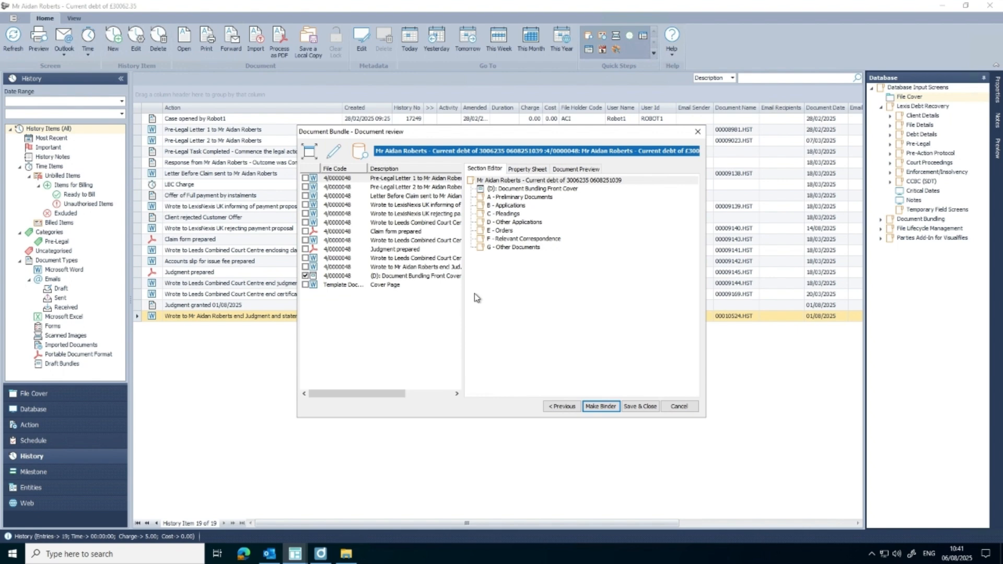
{"action": "left_click", "coordinate": [305, 179]}
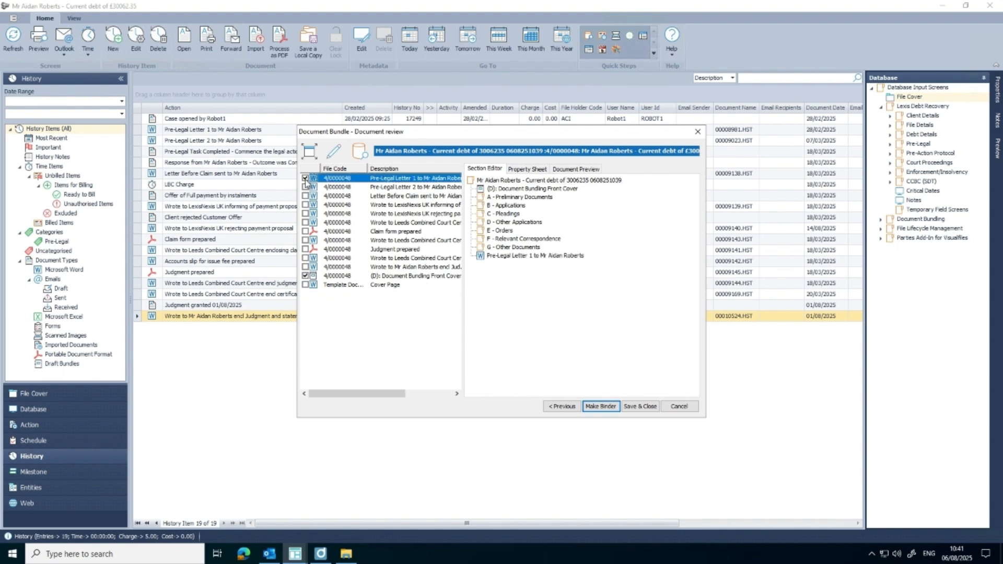
{"action": "left_click", "coordinate": [306, 186]}
{"action": "left_click", "coordinate": [306, 196]}
{"action": "left_click", "coordinate": [306, 204]}
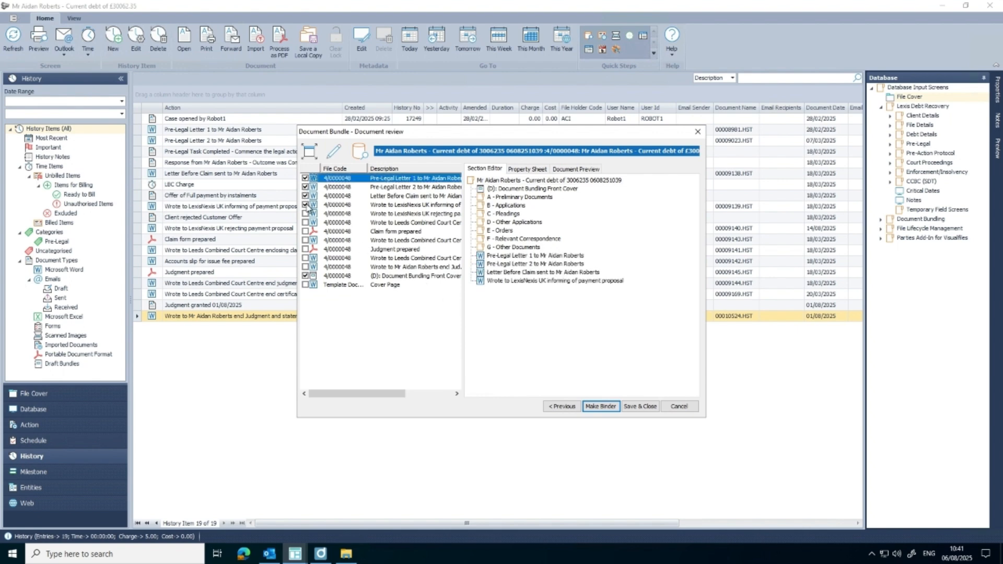
{"action": "left_click", "coordinate": [306, 214]}
{"action": "left_click", "coordinate": [305, 222]}
{"action": "left_click", "coordinate": [306, 231]}
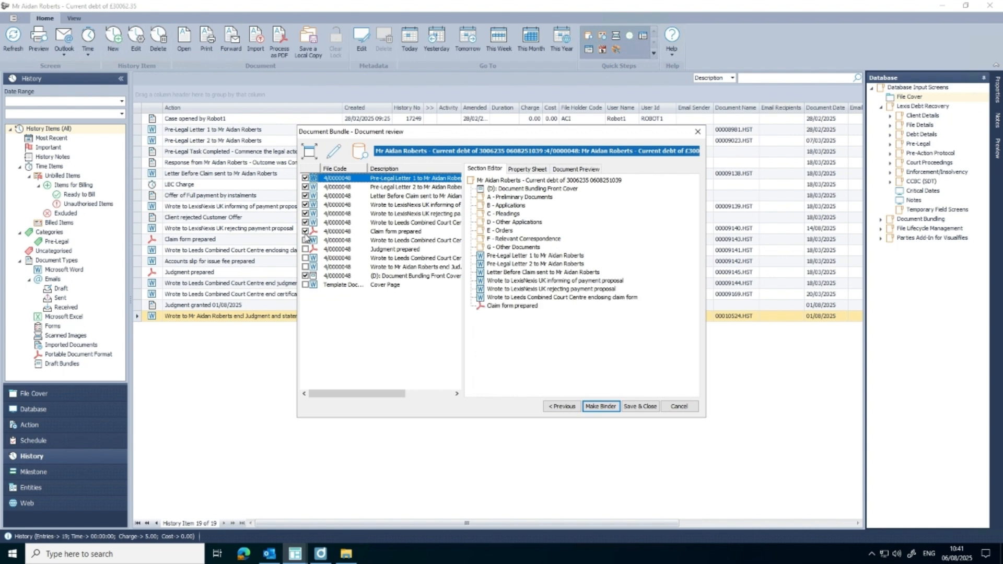
{"action": "left_click", "coordinate": [305, 240]}
{"action": "left_click", "coordinate": [306, 249]}
{"action": "left_click", "coordinate": [305, 258]}
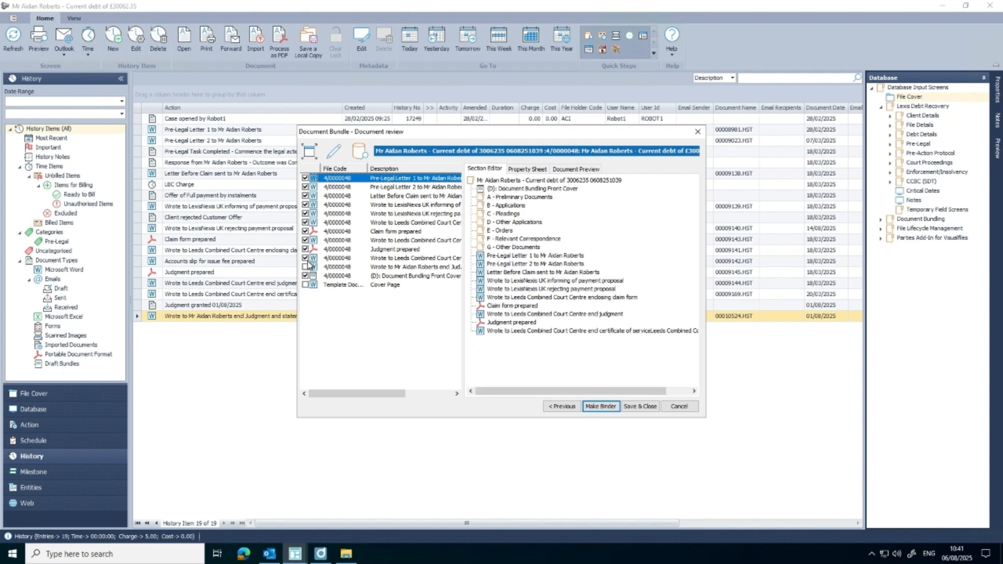
{"action": "left_click", "coordinate": [305, 266]}
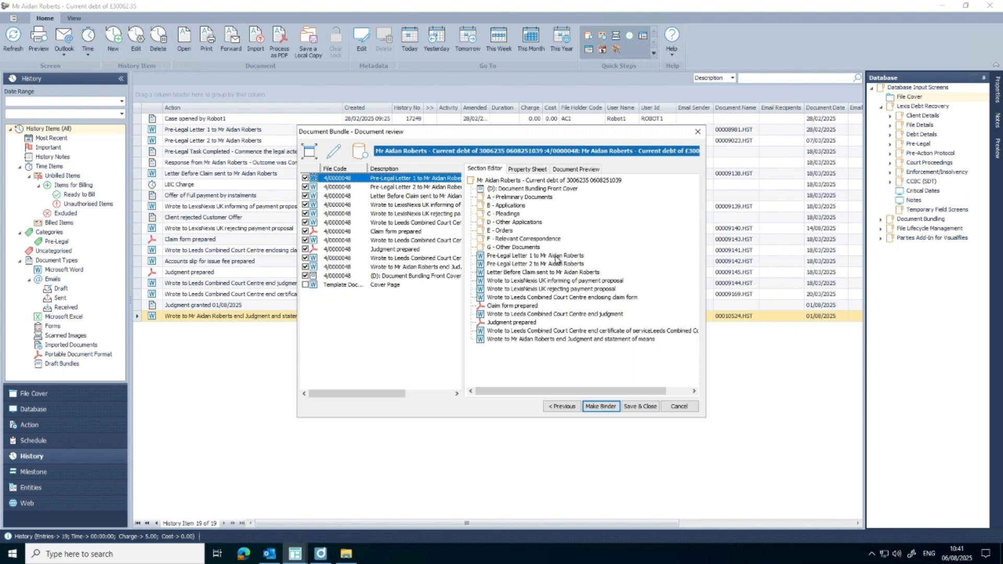
Step: Move both pre-legal letters and the Letter Before Claim into A - Preliminary Documents, and the payment proposal and claim form letters into F - Relevant Correspondence
{"action": "left_click_drag", "start_coordinate": [556, 256], "coordinate": [515, 198]}
{"action": "left_click_drag", "start_coordinate": [530, 264], "coordinate": [516, 201]}
{"action": "left_click_drag", "start_coordinate": [546, 275], "coordinate": [536, 202]}
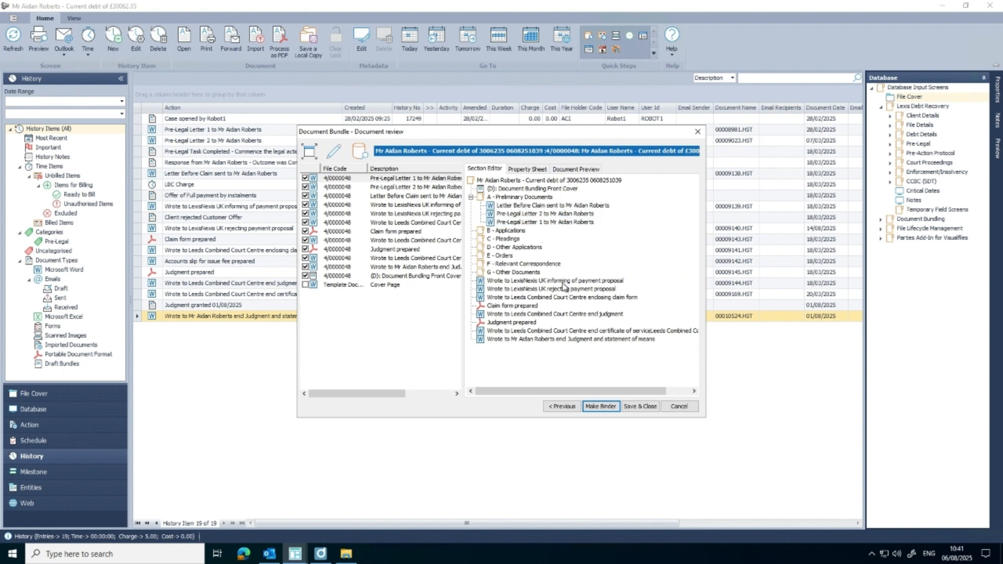
{"action": "left_click_drag", "start_coordinate": [562, 284], "coordinate": [543, 266]}
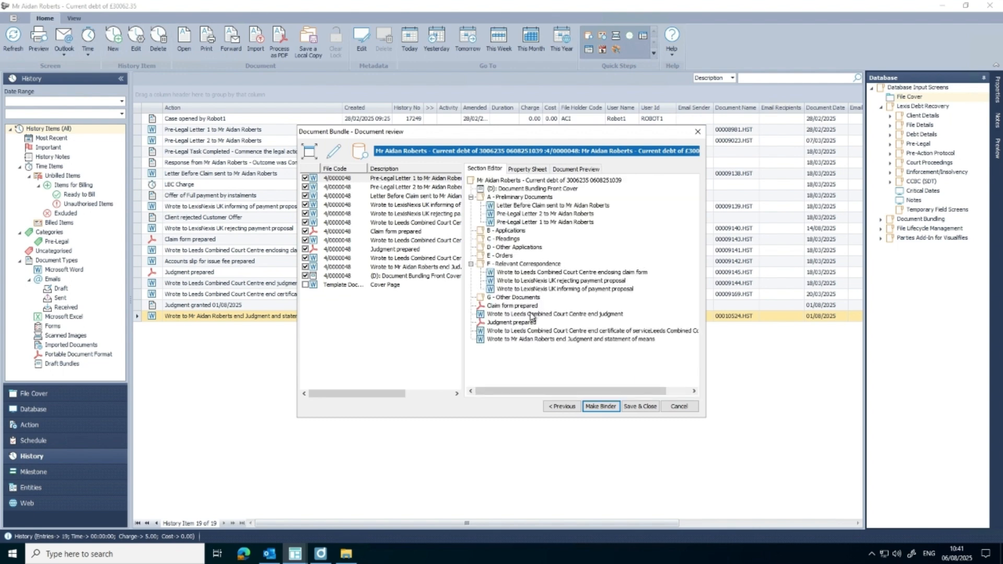
Step: Move the Claim form prepared and Judgment prepared documents into section B - Applications
{"action": "left_click", "coordinate": [532, 306]}
{"action": "left_click_drag", "start_coordinate": [532, 307], "coordinate": [522, 236]}
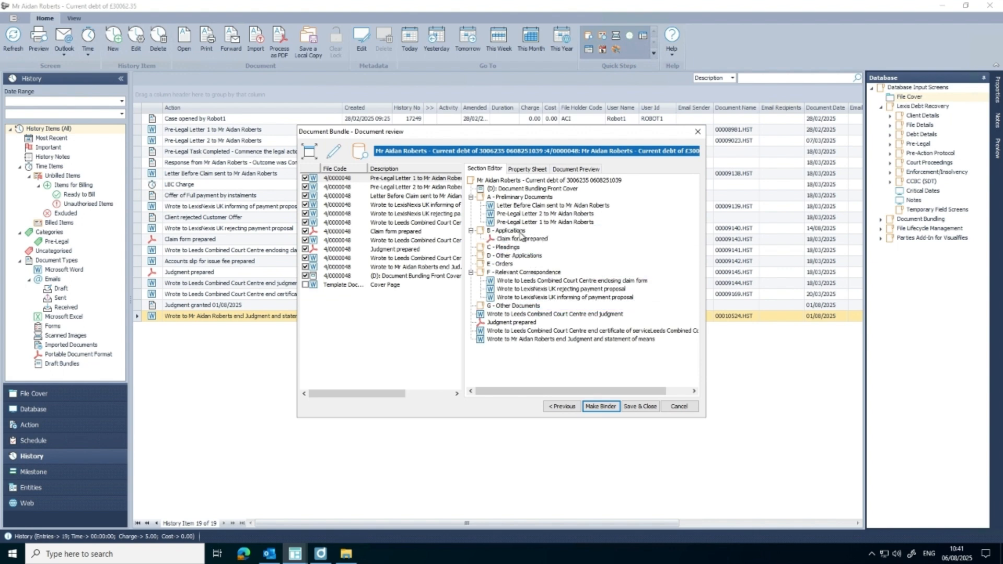
{"action": "left_click_drag", "start_coordinate": [528, 326], "coordinate": [522, 238]}
Step: File the court letter enclosing judgment under D - Other Applications, the certificate of service letter under E - Orders, and the statement of means letter under C - Pleadings
{"action": "left_click_drag", "start_coordinate": [524, 323], "coordinate": [521, 265]}
{"action": "left_click_drag", "start_coordinate": [528, 333], "coordinate": [515, 290]}
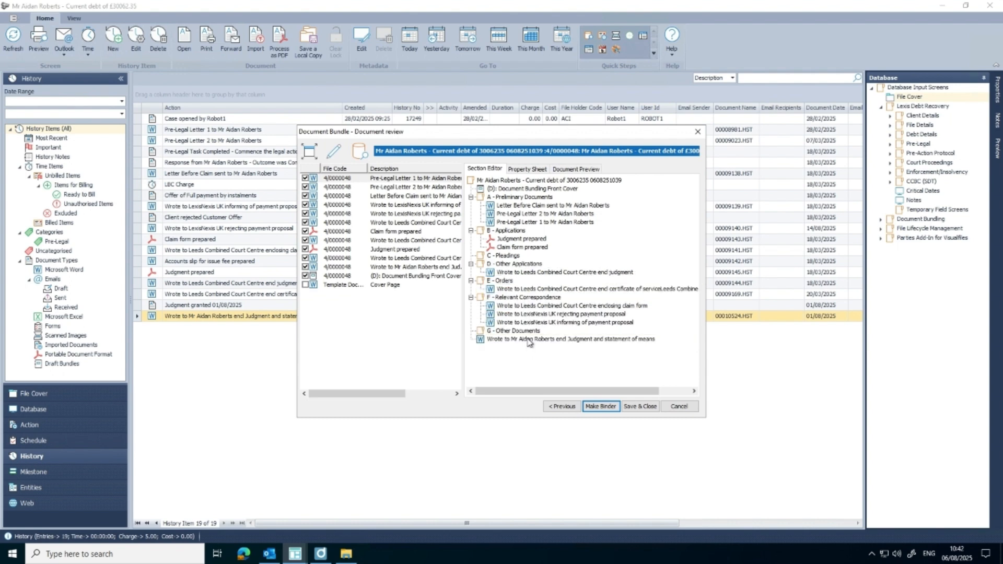
{"action": "left_click_drag", "start_coordinate": [530, 340], "coordinate": [518, 258]}
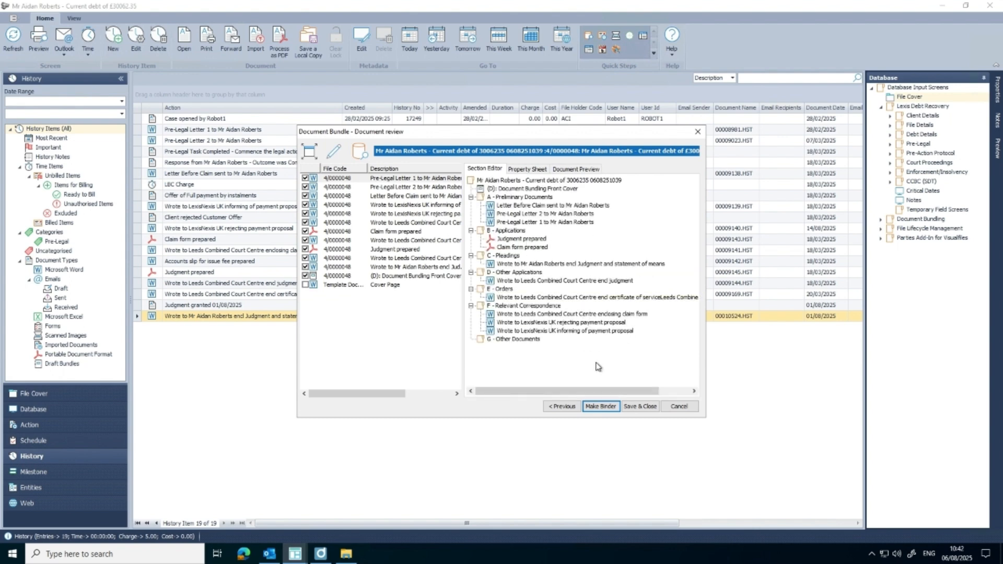
Step: Make the binder project in pdfDocs and move the certificate of service letter from E - Orders to F - Relevant Correspondence
{"action": "left_click", "coordinate": [600, 406]}
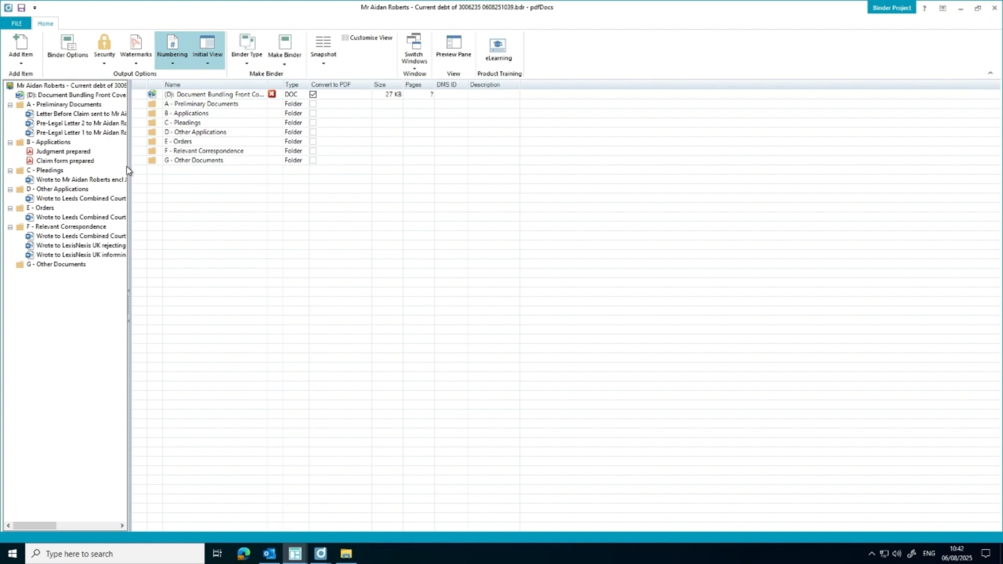
{"action": "left_click_drag", "start_coordinate": [126, 166], "coordinate": [203, 166]}
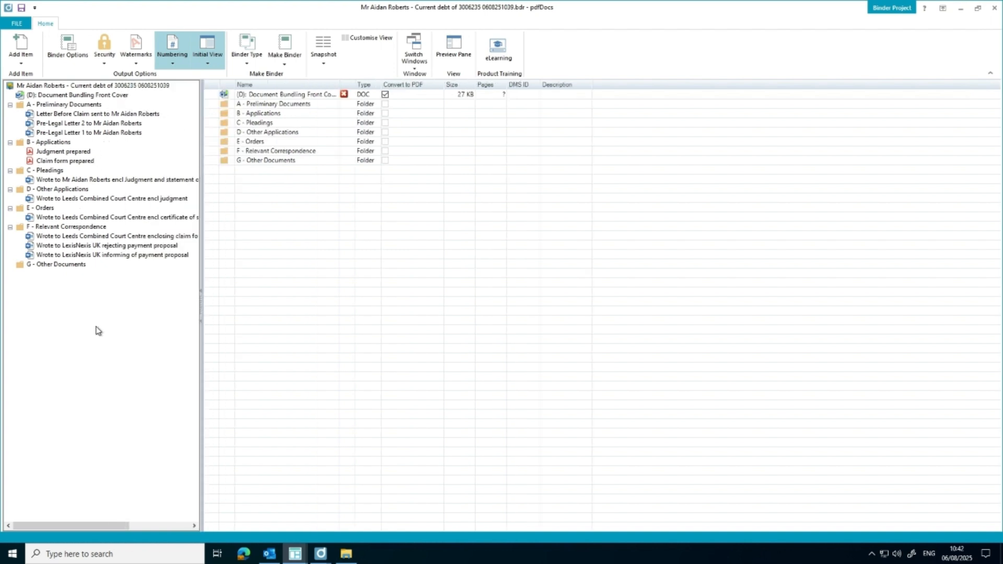
{"action": "left_click", "coordinate": [90, 218]}
{"action": "left_click_drag", "start_coordinate": [90, 220], "coordinate": [91, 238]}
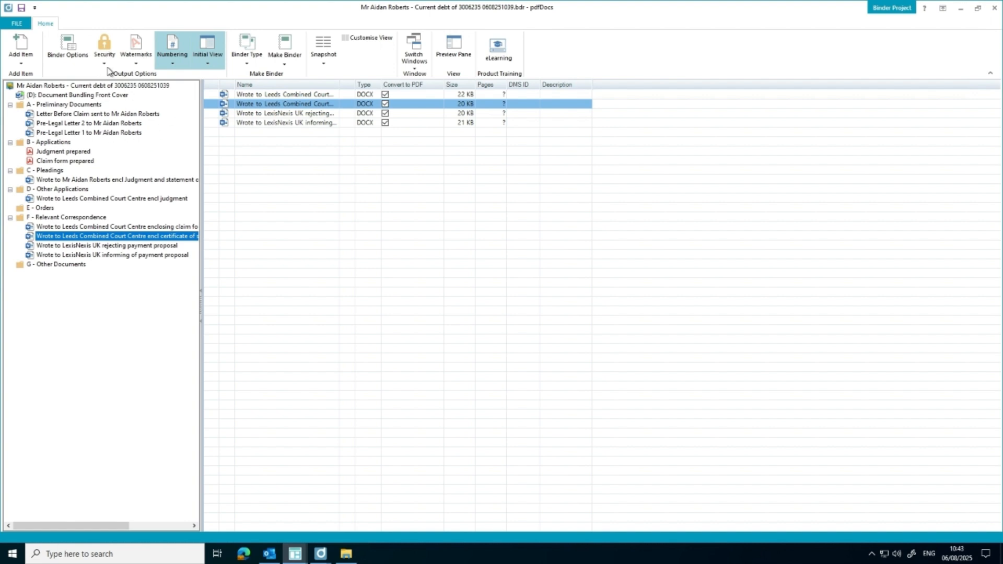
Step: Generate the binder as a Single PDF Binder with a table of contents, keeping the proposed name and options
{"action": "left_click", "coordinate": [291, 44]}
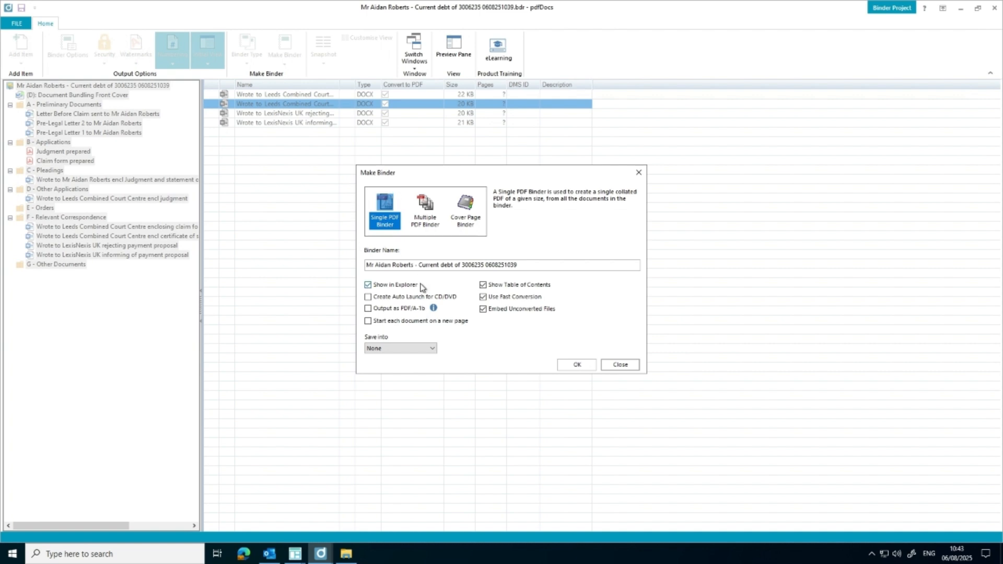
{"action": "left_click", "coordinate": [577, 365]}
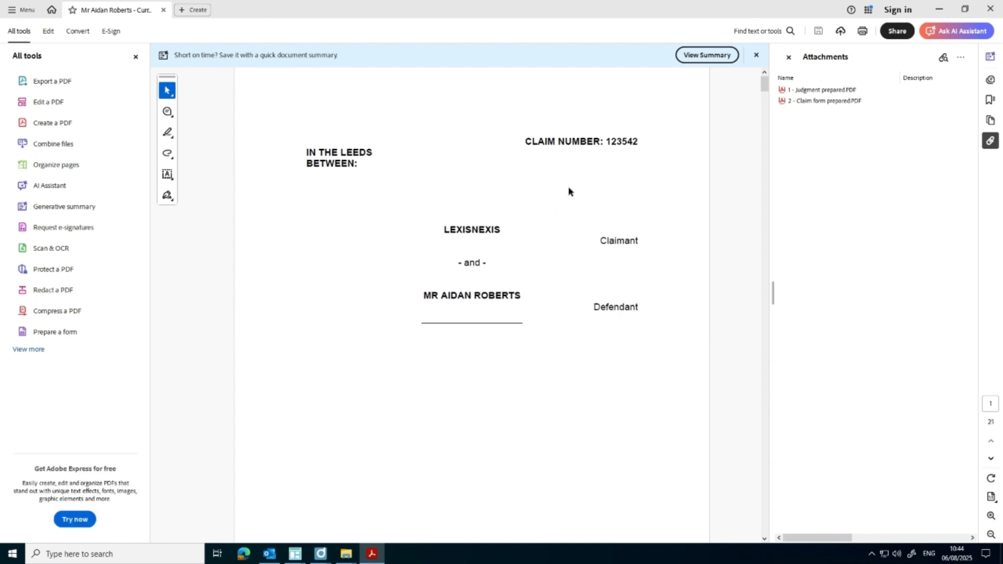
Step: Review the PDF bundle's index and follow its link to the letter enclosing the judgment and statement of means
{"action": "scroll", "coordinate": [570, 187], "scroll_direction": "down", "scroll_amount": 10}
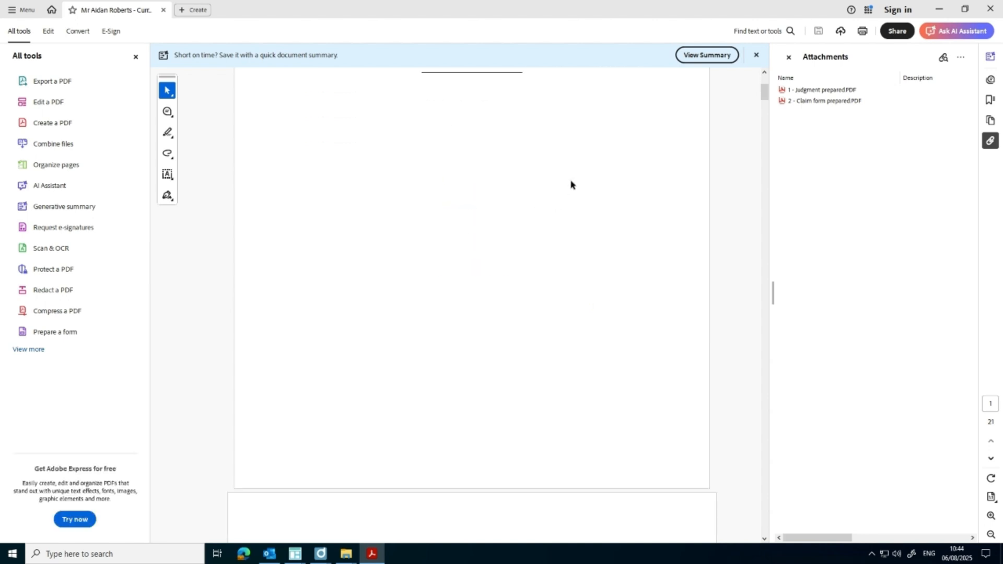
{"action": "scroll", "coordinate": [570, 185], "scroll_direction": "down", "scroll_amount": 5}
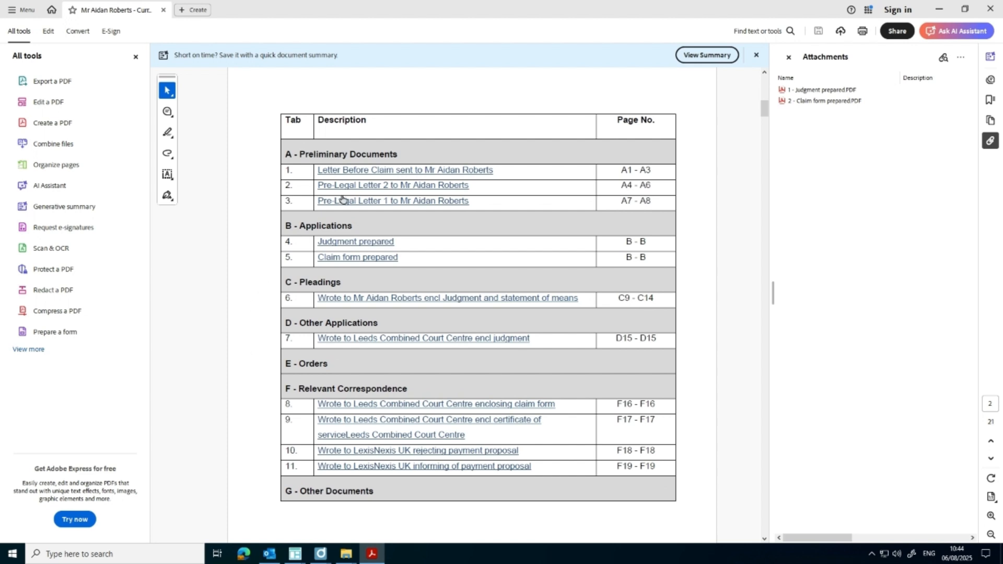
{"action": "left_click", "coordinate": [454, 298]}
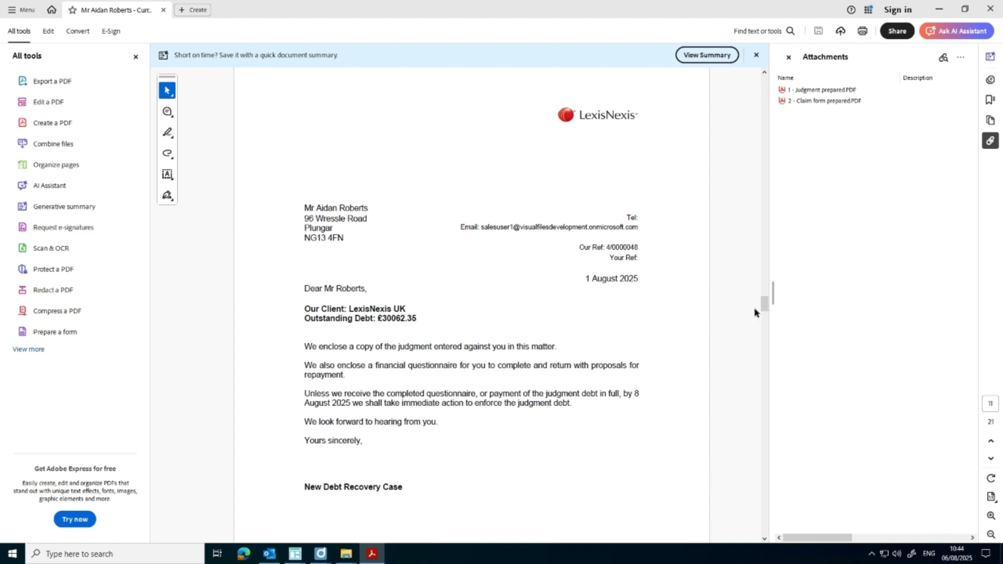
Step: Review the bundle's cover page and its section index from A - Preliminary Documents to G - Other Documents, and close the PDF
{"action": "left_click_drag", "start_coordinate": [759, 291], "coordinate": [764, 78]}
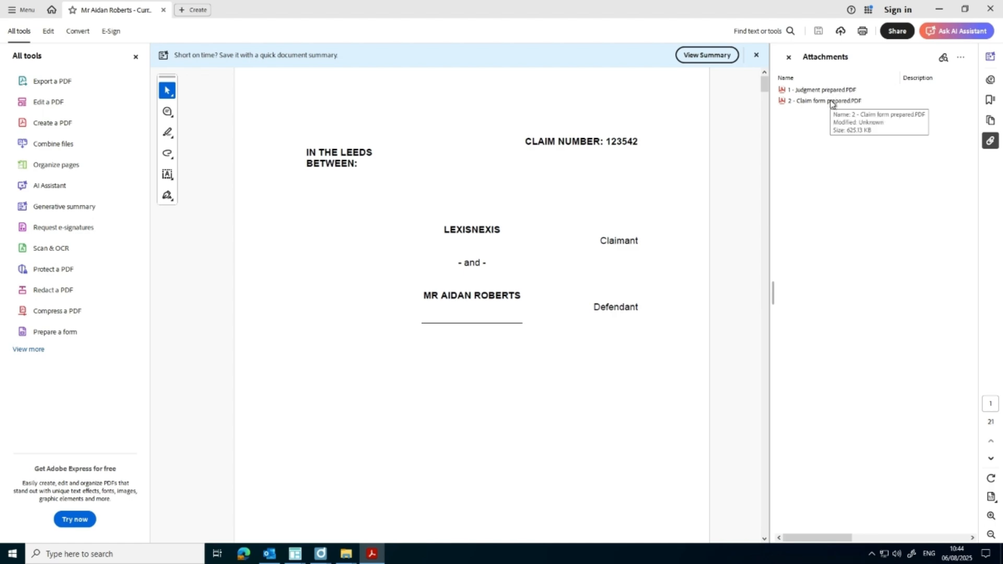
{"action": "scroll", "coordinate": [478, 387], "scroll_direction": "down", "scroll_amount": 10}
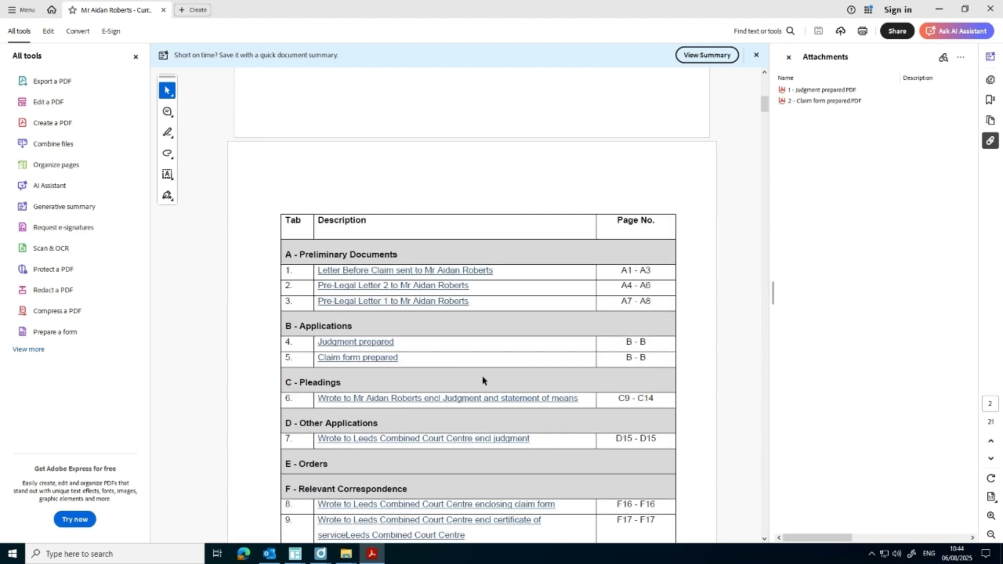
{"action": "scroll", "coordinate": [483, 381], "scroll_direction": "down", "scroll_amount": 3}
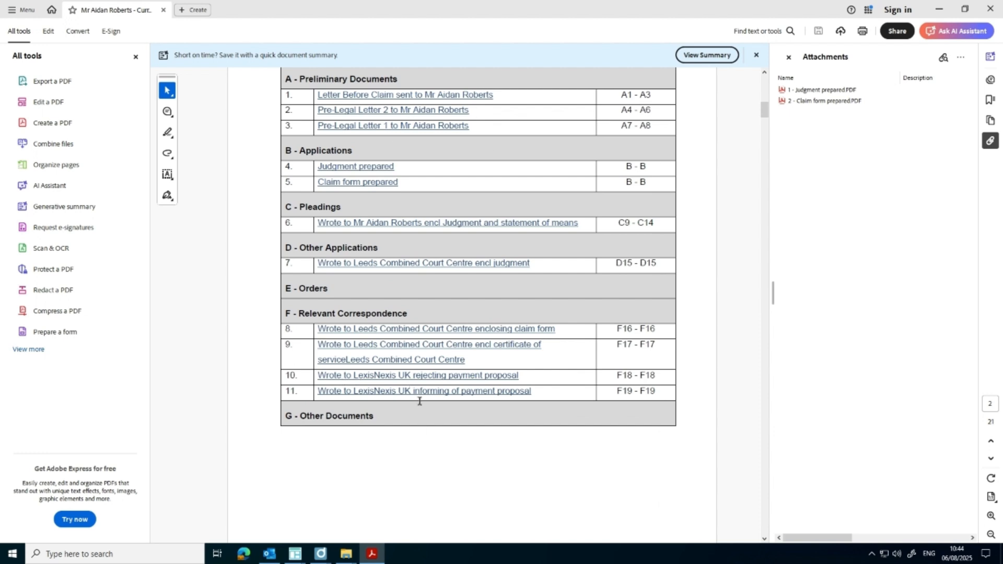
{"action": "scroll", "coordinate": [560, 388], "scroll_direction": "up", "scroll_amount": 4}
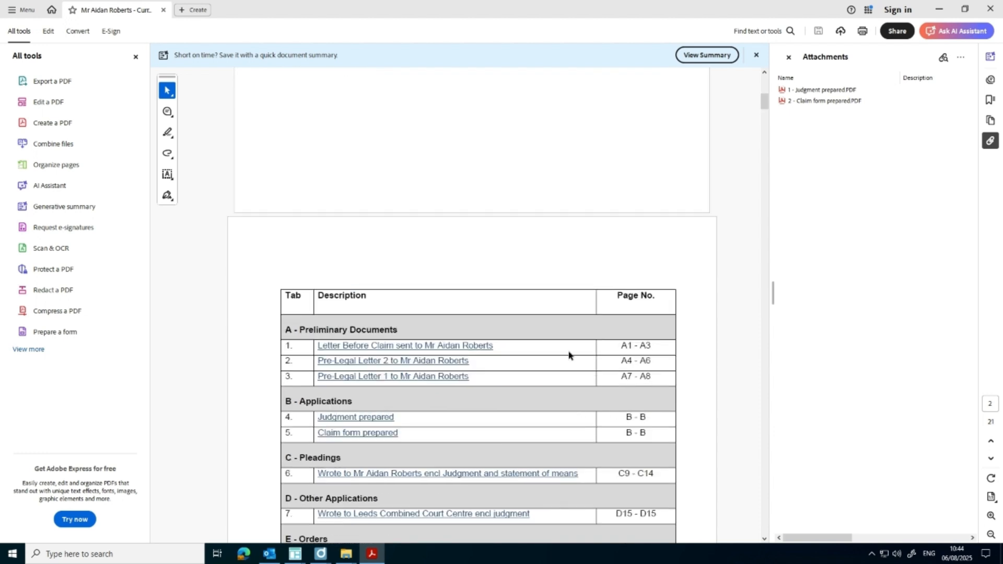
{"action": "scroll", "coordinate": [568, 355], "scroll_direction": "up", "scroll_amount": 1}
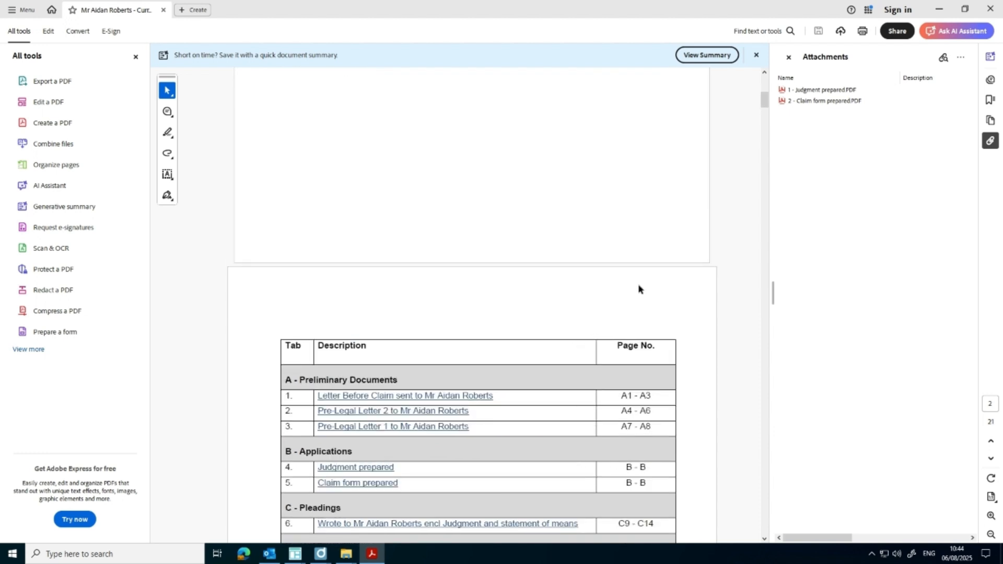
{"action": "left_click", "coordinate": [995, 11]}
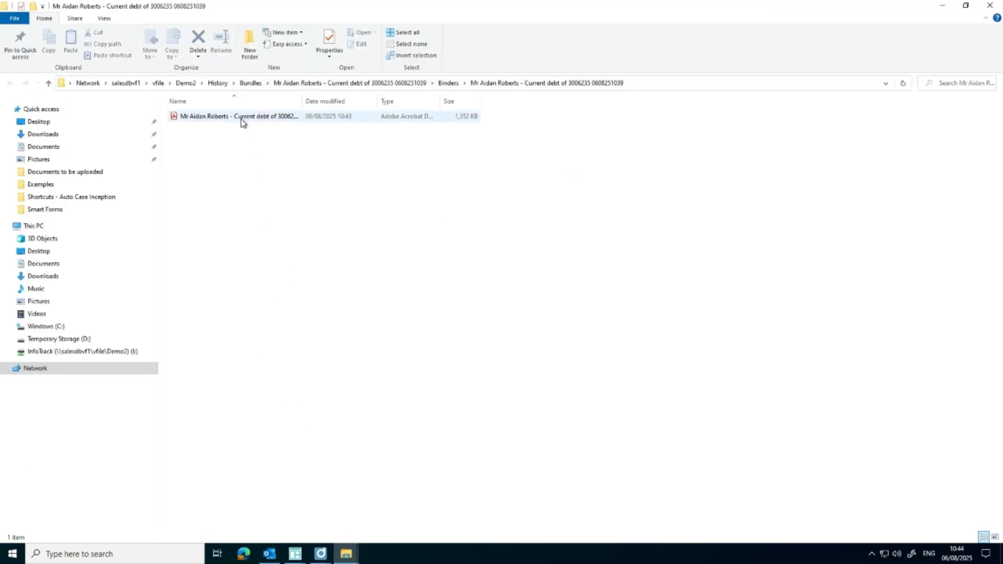
Step: Restore the binder output folder and the debt file's History window to smaller sizes and arrange them side by side
{"action": "left_click", "coordinate": [967, 7]}
{"action": "left_click_drag", "start_coordinate": [695, 137], "coordinate": [356, 128]}
{"action": "left_click", "coordinate": [295, 554]}
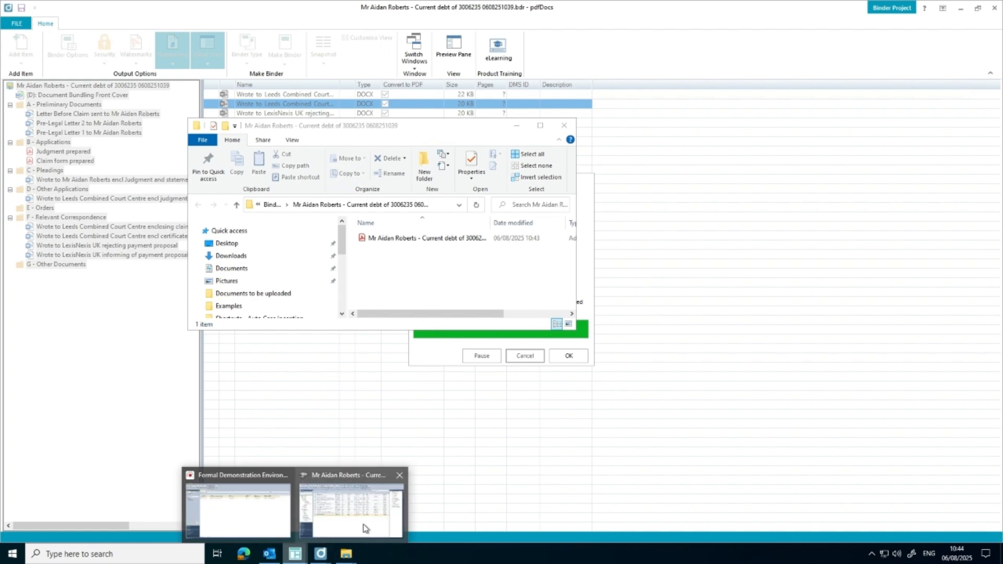
{"action": "left_click", "coordinate": [362, 525]}
{"action": "left_click", "coordinate": [972, 9]}
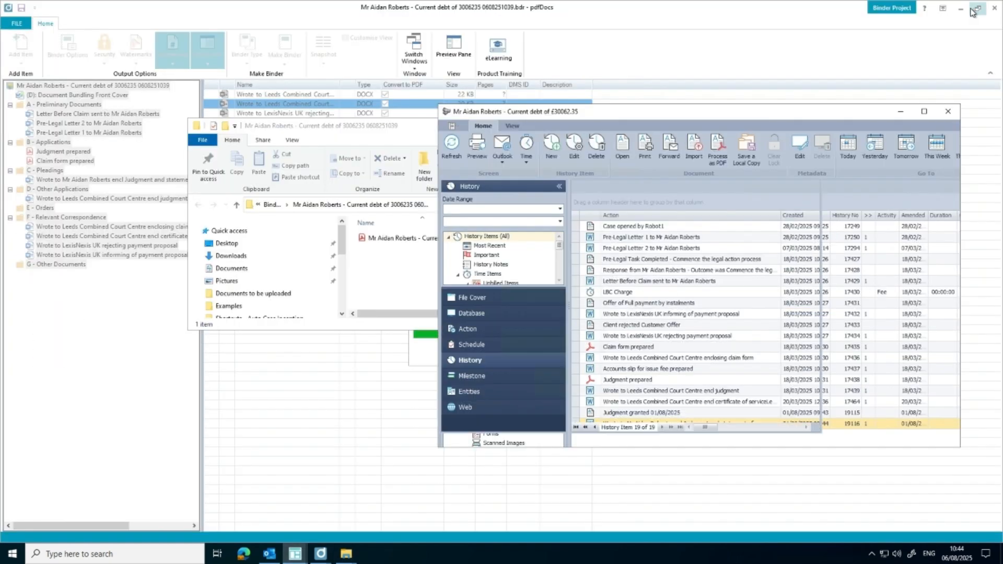
{"action": "left_click_drag", "start_coordinate": [386, 129], "coordinate": [266, 76]}
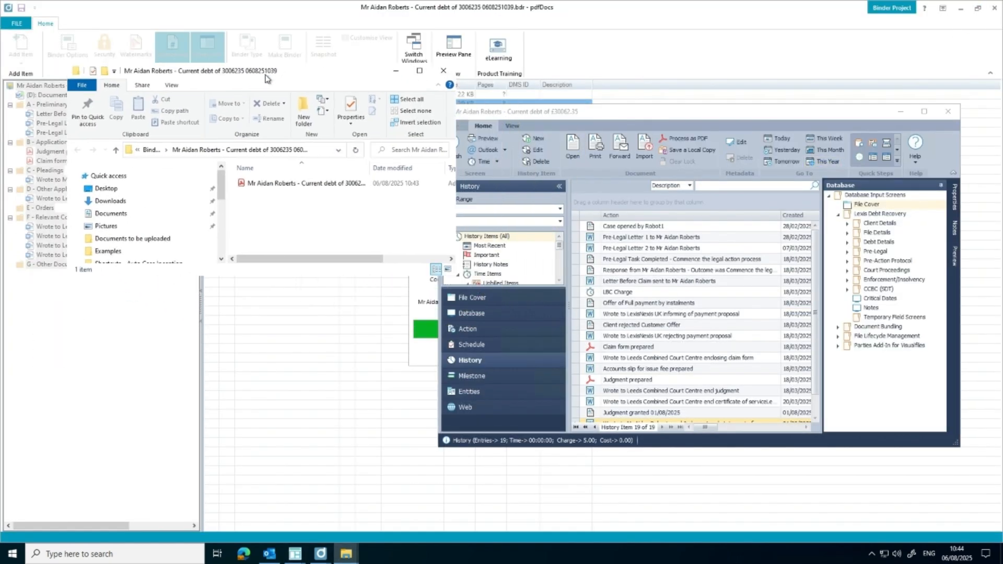
Step: Import the bundle PDF from the output folder into the debt file's history and maximise the History window
{"action": "left_click_drag", "start_coordinate": [289, 185], "coordinate": [695, 349]}
{"action": "left_click", "coordinate": [481, 312]}
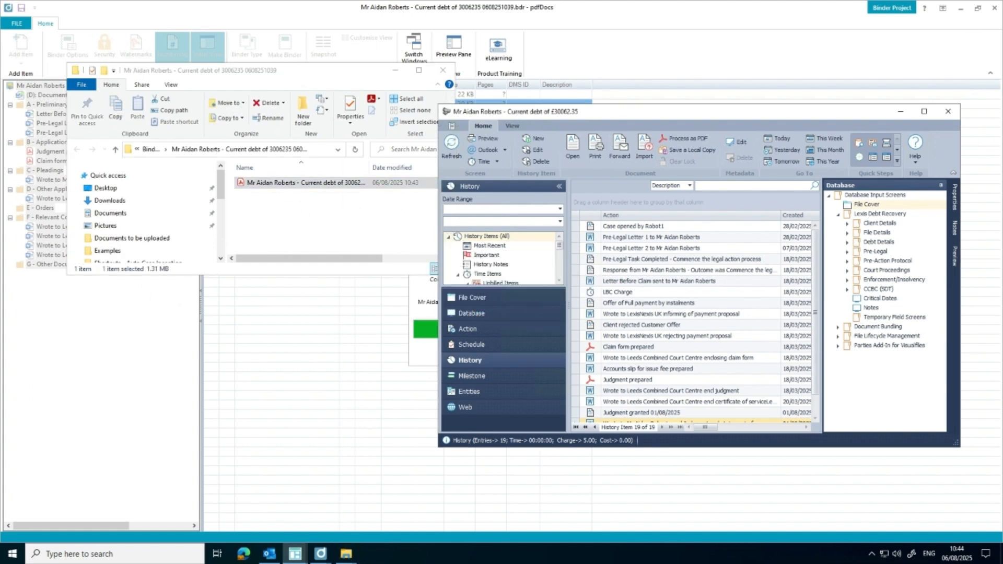
{"action": "left_click", "coordinate": [924, 111]}
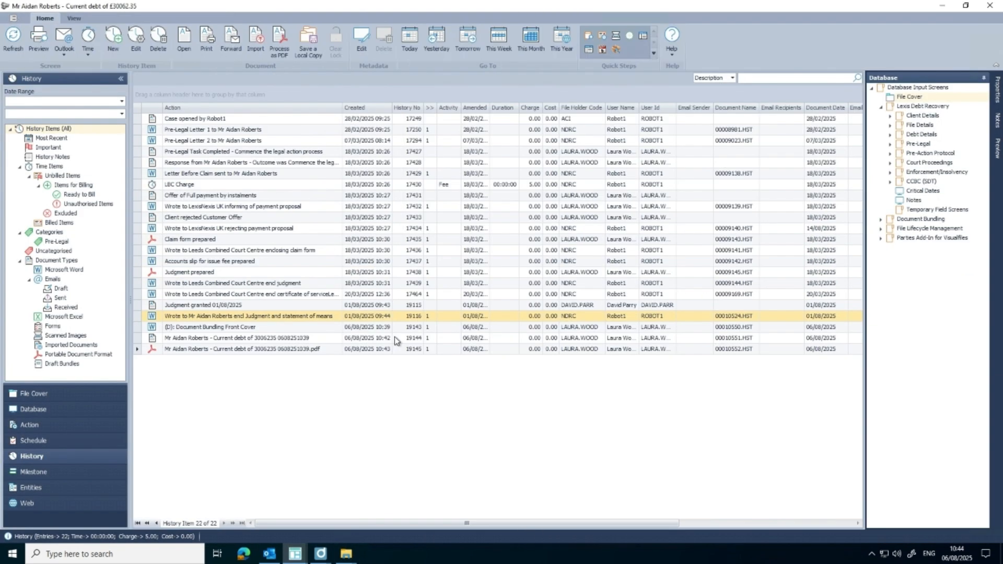
Step: Check the imported PDF in the history, filter to Draft Bundles to view the saved bundle, and restore all history items
{"action": "left_click", "coordinate": [216, 350]}
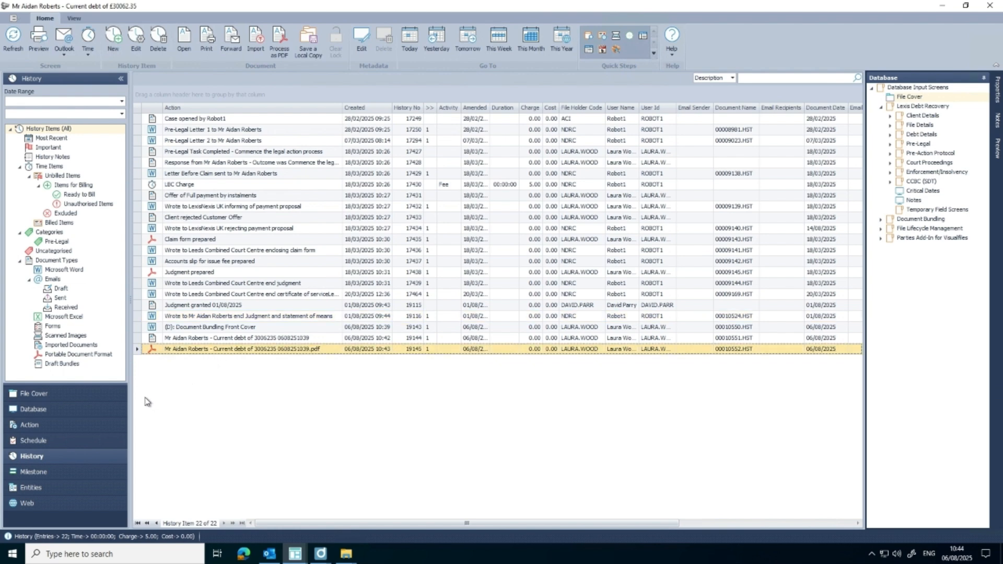
{"action": "left_click", "coordinate": [67, 366]}
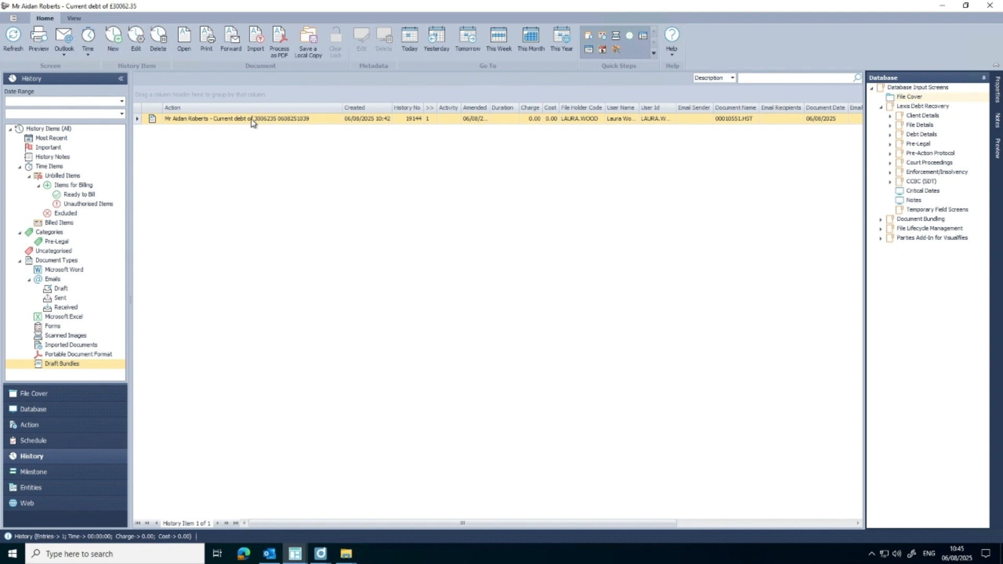
{"action": "left_click", "coordinate": [52, 129]}
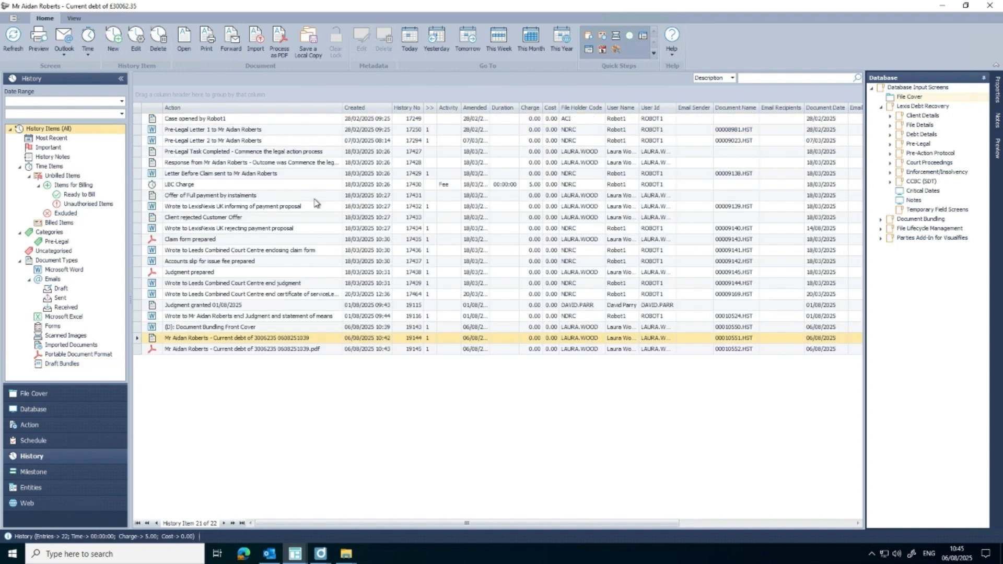